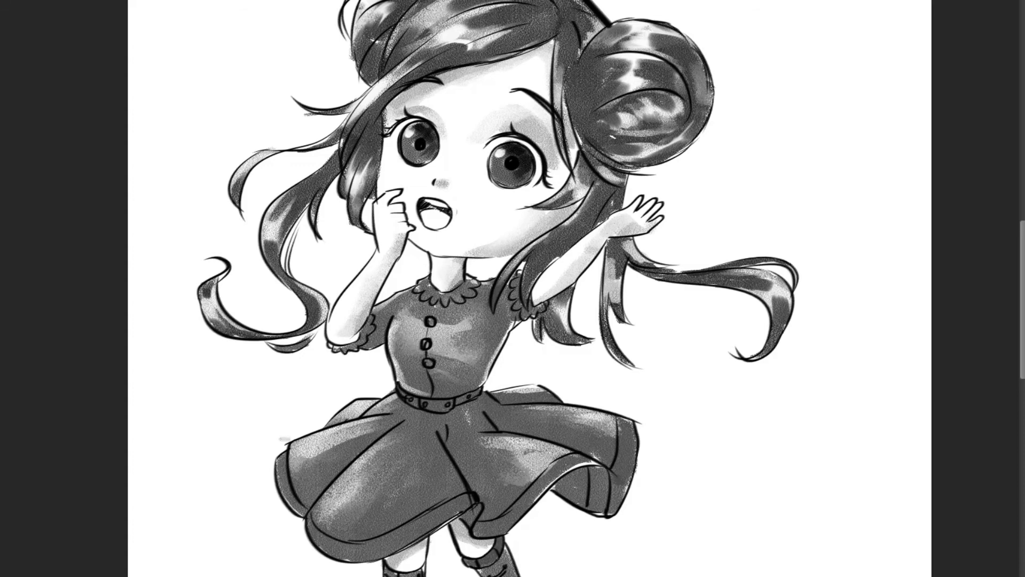
Clean up the stray grey shading outside the girl's outline around the skirt and hair
left_click_drag(747, 320, 722, 134)
left_click_drag(454, 390, 513, 443)
left_click_drag(369, 427, 406, 523)
mouse_move(678, 0)
left_mouse_down()
mouse_move(737, 140)
mouse_move(760, 262)
left_mouse_up()
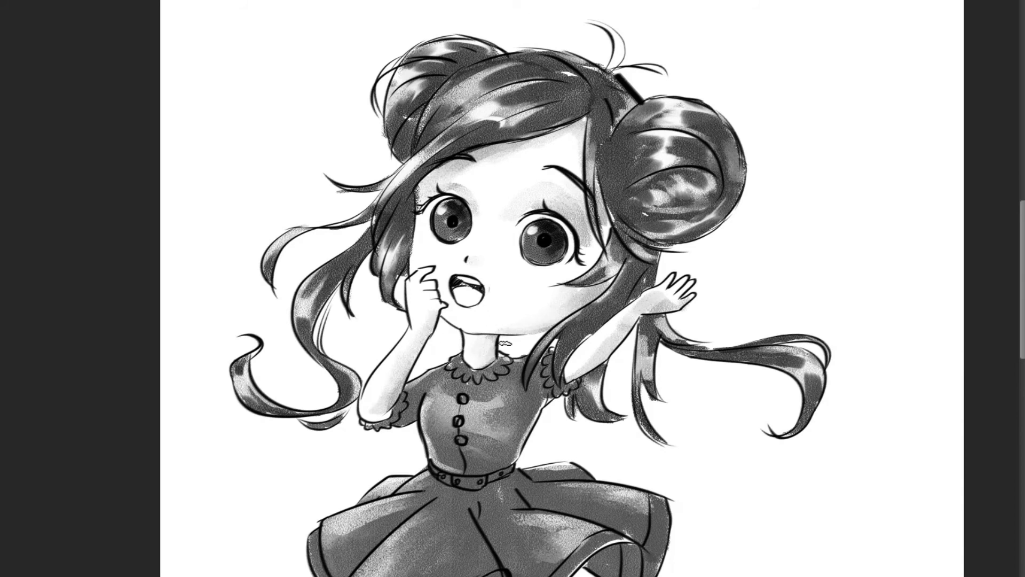
left_click_drag(813, 407, 808, 381)
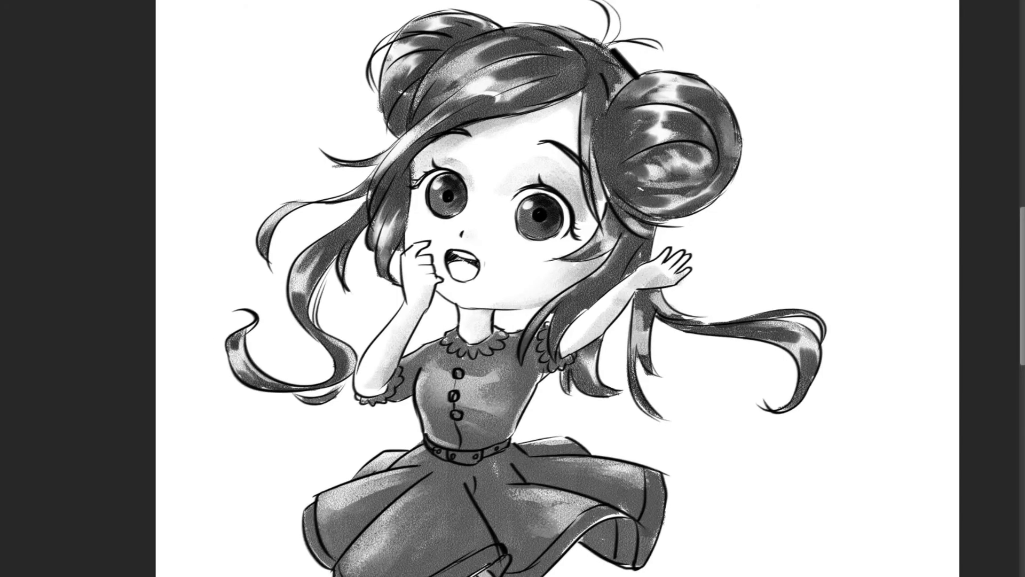
Choose a brush preset and paint black shadows into the upper part of the girl's right-hand hair bun
right_click(718, 227)
double_click(965, 356)
left_click_drag(601, 118, 641, 150)
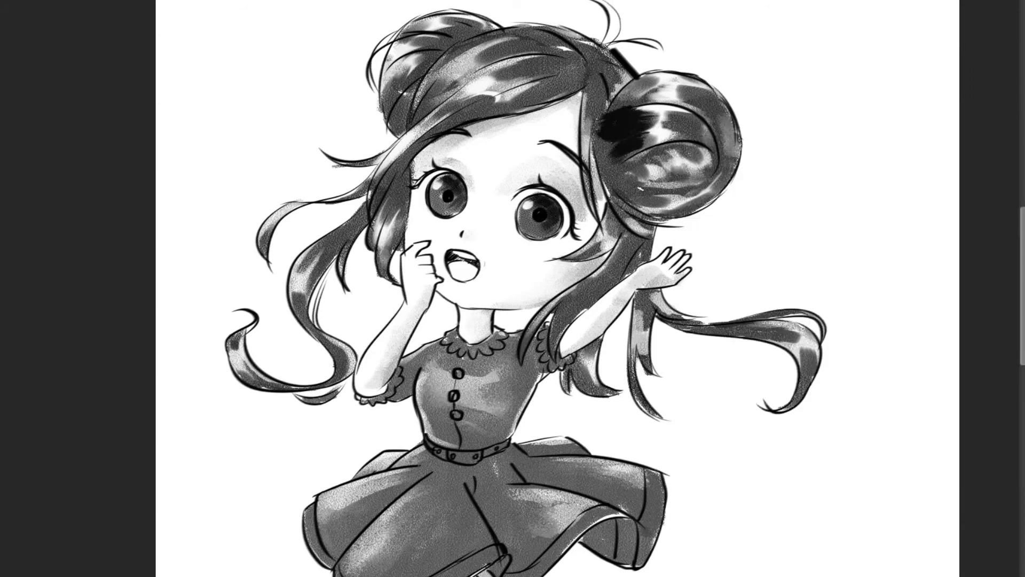
left_click_drag(608, 91, 710, 123)
left_click_drag(678, 86, 713, 101)
left_click_drag(651, 125, 667, 134)
Paint black shadows over the crown, the fringe and the hair beneath the right-hand bun, comparing them with undo and redo
mouse_move(625, 86)
left_mouse_down()
mouse_move(726, 171)
mouse_move(624, 203)
left_mouse_up()
mouse_move(587, 59)
left_mouse_down()
mouse_move(470, 112)
mouse_move(582, 128)
left_mouse_up()
left_click_drag(635, 208, 582, 309)
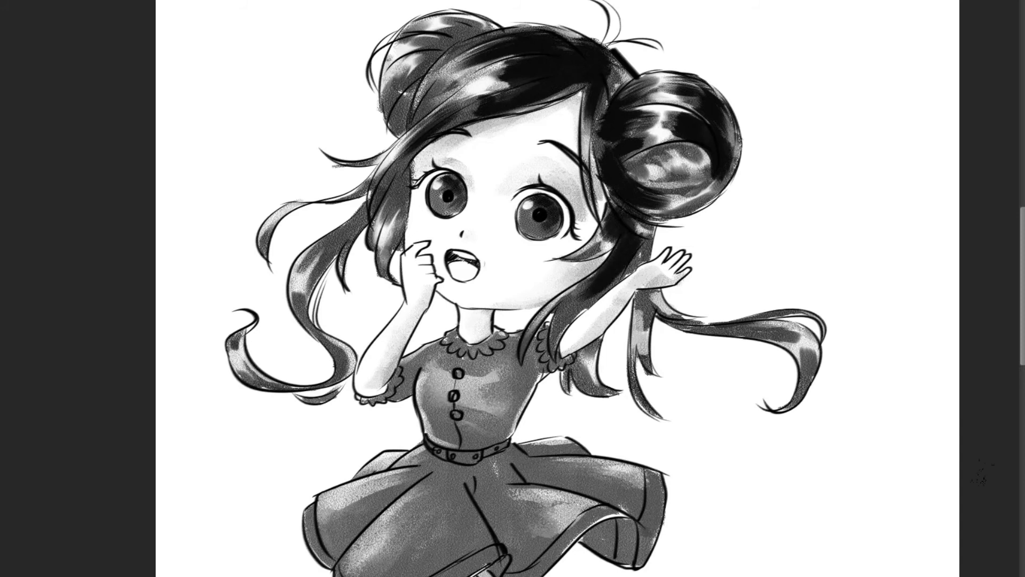
key("ctrl+z")
key("ctrl+z")
key("ctrl+shift+z")
key("ctrl+shift+z")
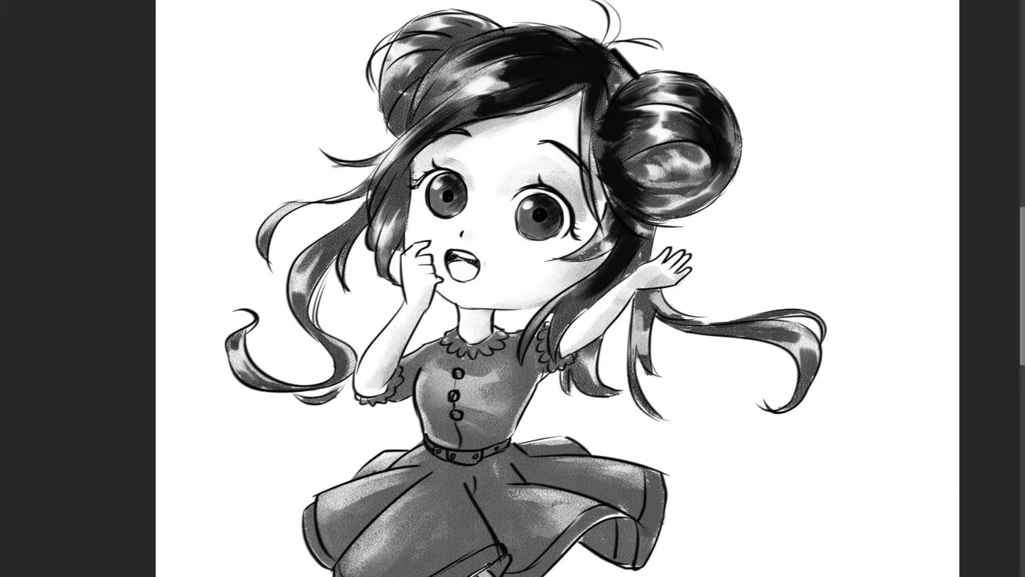
Paint black shadows into the hair locks behind the raised arm and along the right-hand flowing strand
left_click_drag(640, 241, 555, 342)
mouse_move(638, 291)
left_mouse_down()
mouse_move(726, 321)
mouse_move(808, 374)
left_mouse_up()
left_click_drag(563, 355, 606, 393)
left_click_drag(592, 341, 590, 376)
Paint black shadows into the left-hand bun, the left side of the fringe and the left-hand flowing locks
mouse_move(497, 30)
left_mouse_down()
mouse_move(427, 80)
mouse_move(437, 38)
left_mouse_up()
left_click_drag(456, 37, 384, 131)
left_click_drag(475, 104, 446, 127)
left_click_drag(472, 75, 422, 131)
mouse_move(411, 152)
left_mouse_down()
mouse_move(377, 200)
mouse_move(384, 264)
left_mouse_up()
left_click_drag(368, 216, 339, 238)
mouse_move(344, 222)
left_mouse_down()
mouse_move(304, 265)
mouse_move(334, 245)
left_mouse_up()
mouse_move(350, 237)
left_mouse_down()
mouse_move(304, 304)
mouse_move(344, 371)
mouse_move(251, 380)
left_mouse_up()
Soften the black hair shading with the Eraser on the crown and the left-hand locks
left_click_drag(627, 72, 628, 101)
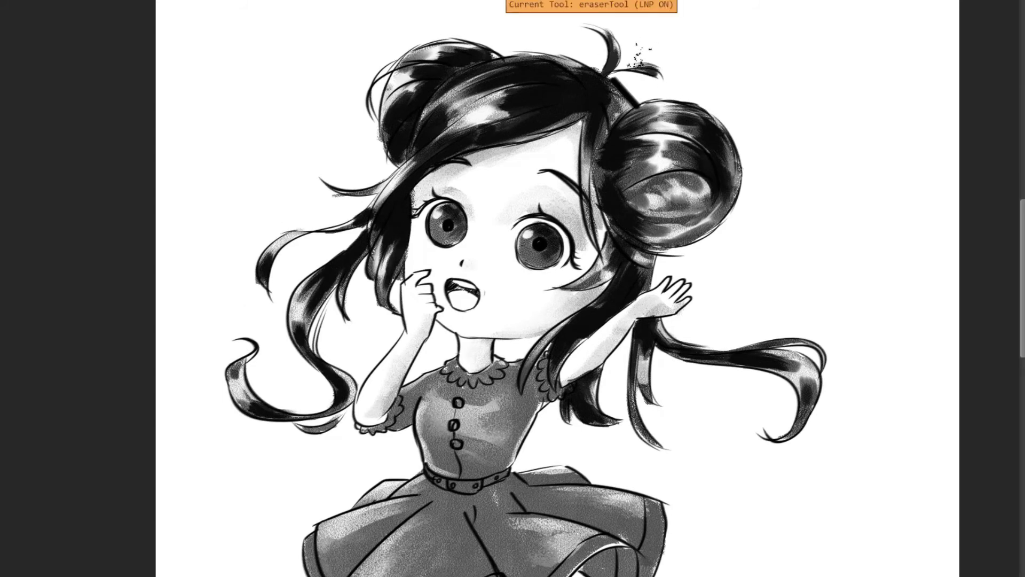
left_click(510, 160)
key("ctrl+z")
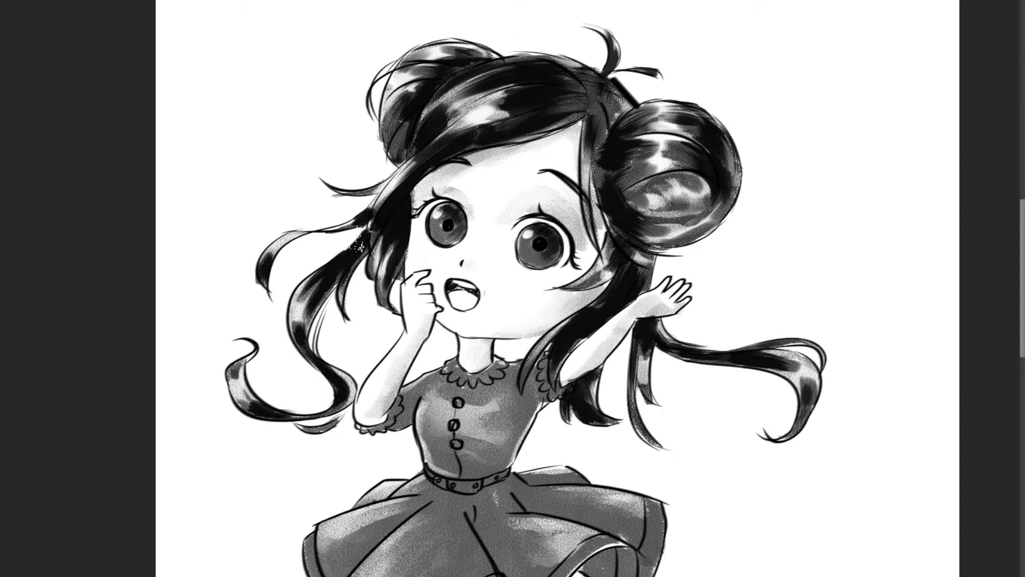
left_click(342, 357)
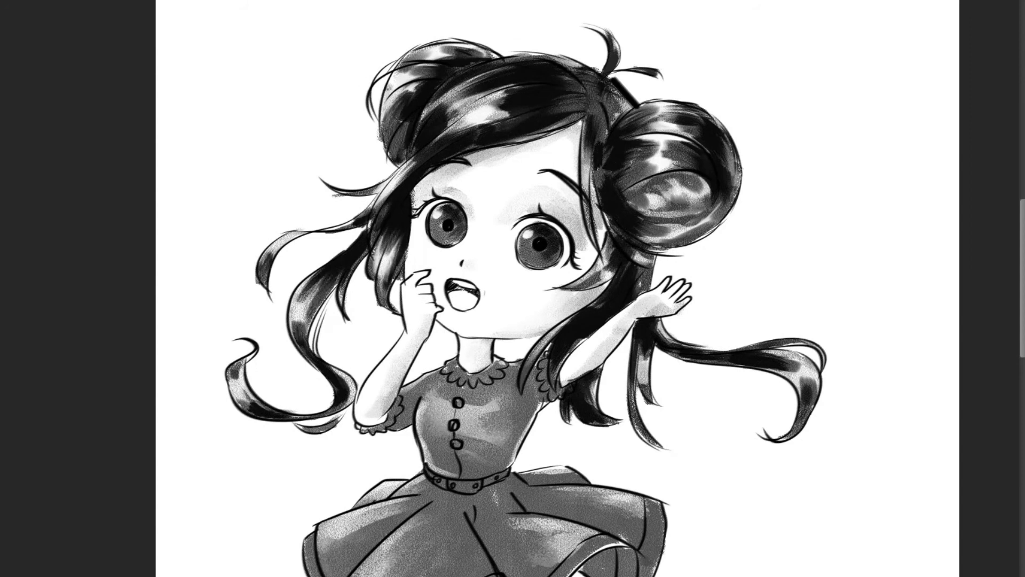
Paint dark coil lines in the right-hand bun, and refine the shading on the crown and the hair beside the cheek
left_click_drag(656, 181, 699, 173)
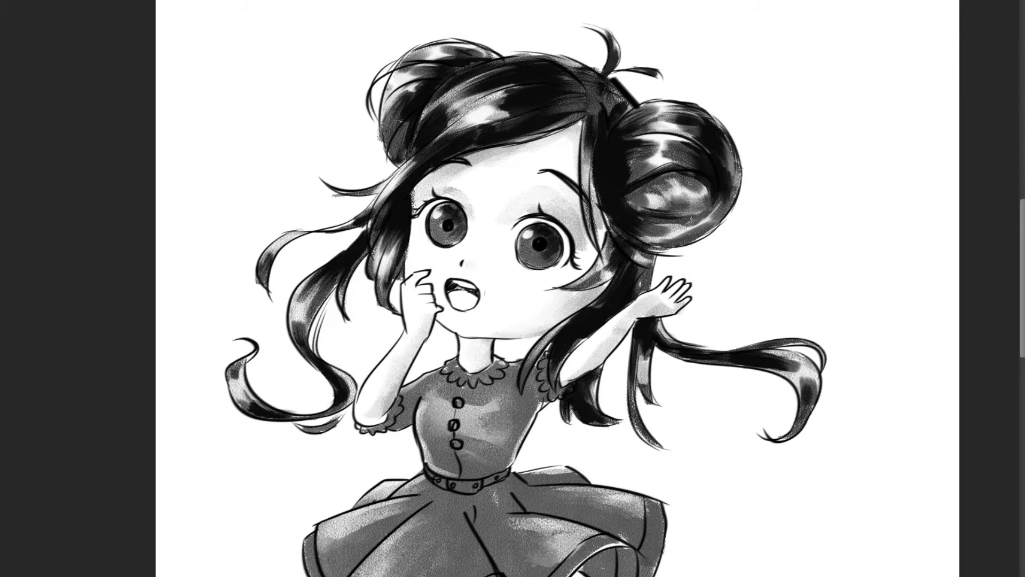
left_click_drag(662, 230, 718, 171)
key("b")
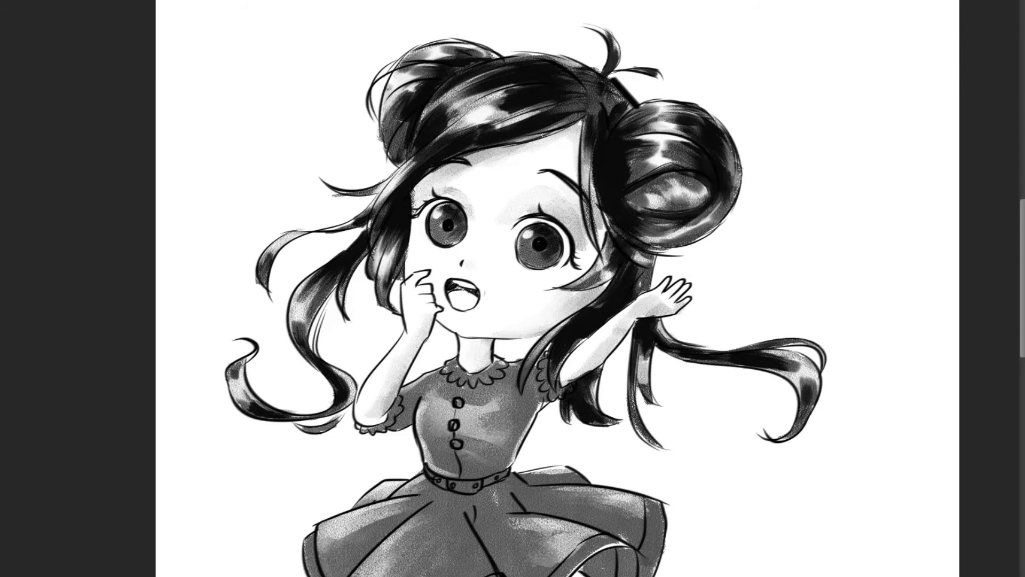
key("e")
left_click_drag(603, 313, 595, 322)
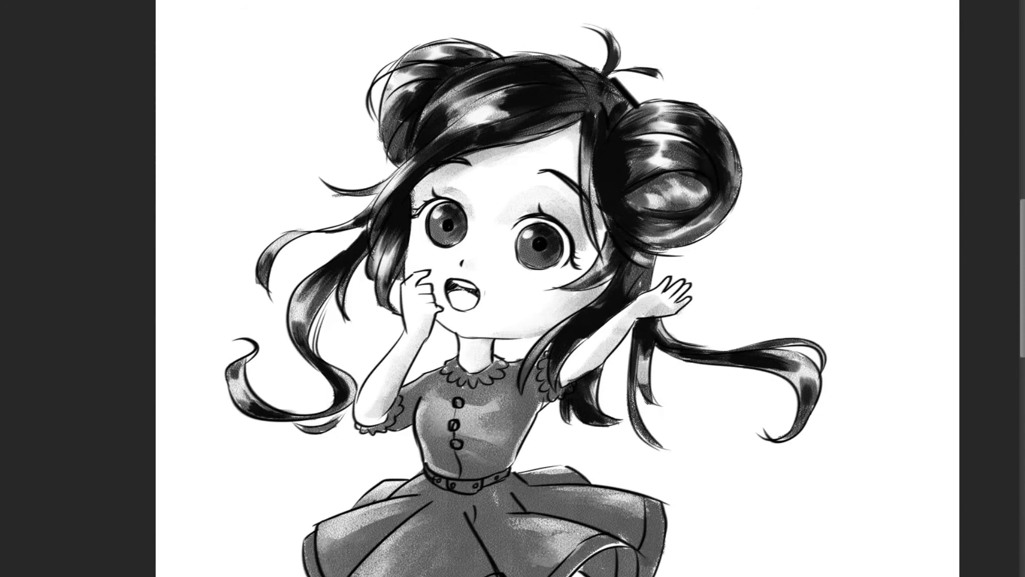
mouse_move(584, 90)
left_mouse_down()
mouse_move(513, 123)
mouse_move(500, 84)
left_mouse_up()
key("b")
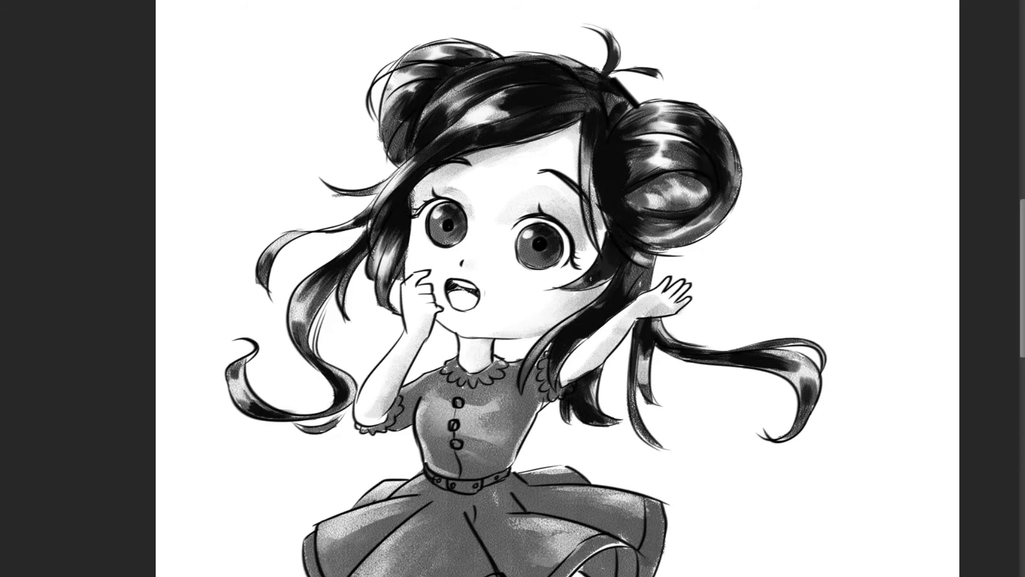
Darken the underside and outer edge of the right-hand bun, and touch up the face shading beside the eye
left_click_drag(700, 302, 703, 312)
left_click_drag(666, 243, 732, 194)
left_click_drag(638, 243, 739, 198)
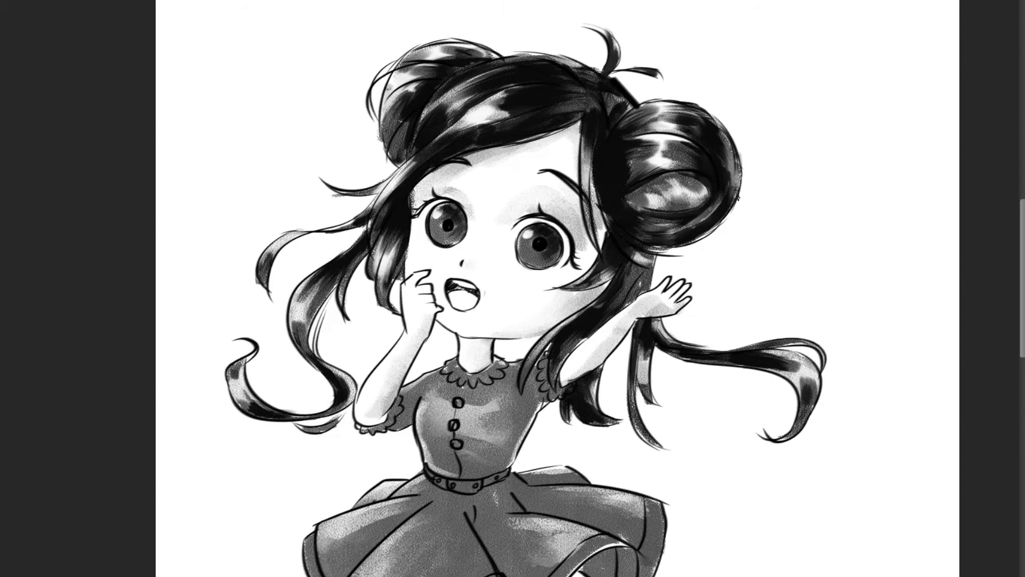
left_click_drag(586, 258, 555, 198)
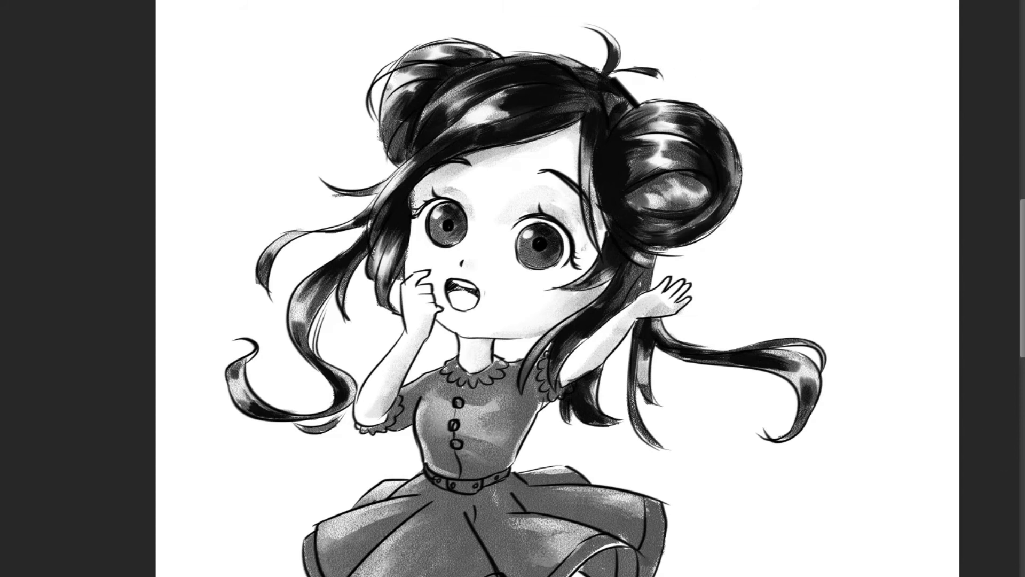
scroll(558, 288, "down", 1)
left_click_drag(529, 345, 469, 411)
left_click_drag(533, 323, 453, 349)
key("ctrl+z")
key("ctrl+z")
key("ctrl+z")
key("ctrl+z")
Paint black shadows across the dress bodice, along its shaded side, waist and shoulders
left_click_drag(536, 334, 510, 369)
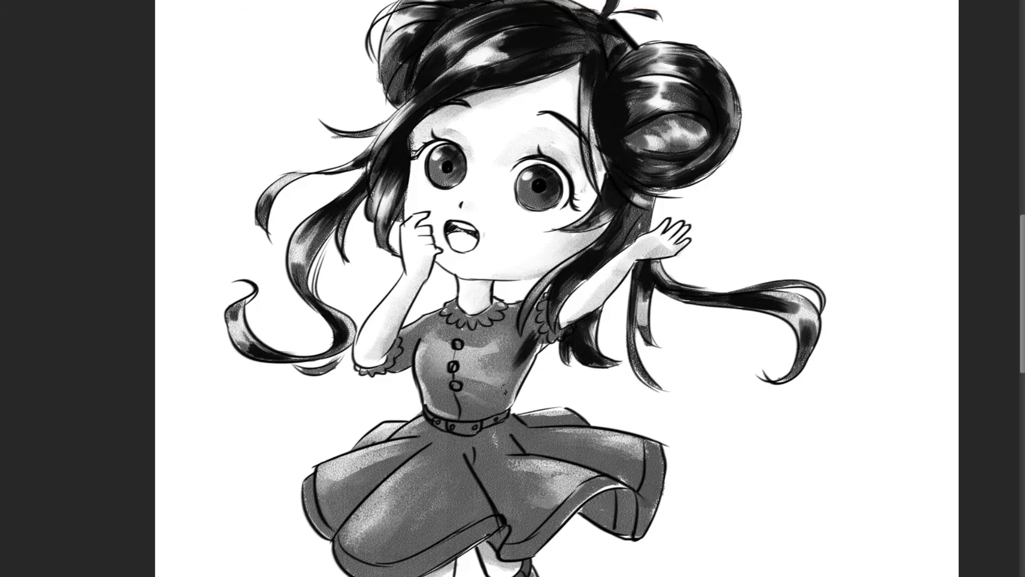
left_click_drag(534, 329, 467, 377)
mouse_move(536, 309)
left_mouse_down()
mouse_move(488, 347)
mouse_move(440, 416)
left_mouse_up()
left_click_drag(470, 315, 409, 341)
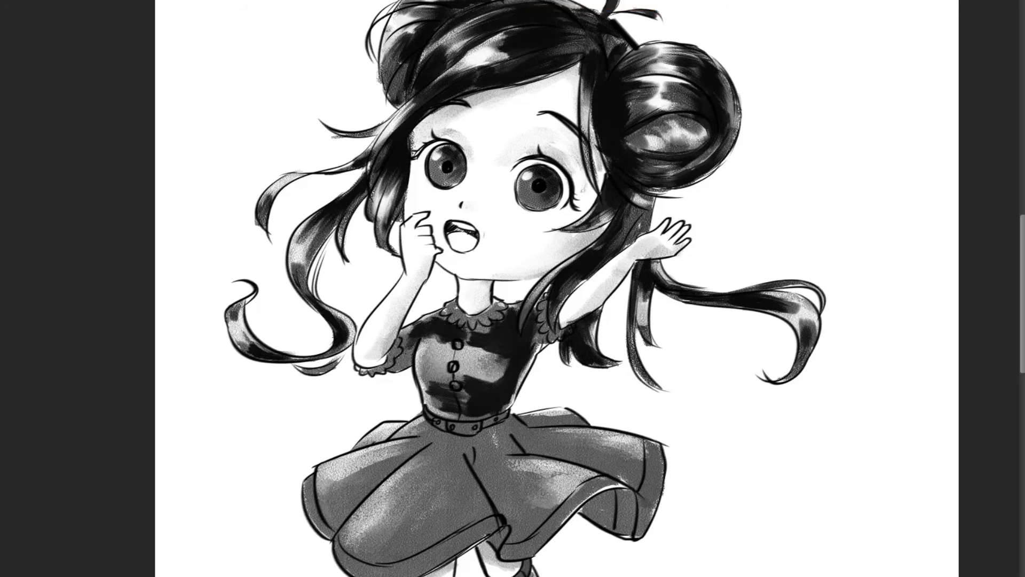
Blend the black shadows on the bodice and sleeves with the Smudge tool, and darken the side of the belt
key("ctrl+z")
key("ctrl+z")
key("ctrl+z")
key("ctrl+z")
key("ctrl+z")
key("ctrl+z")
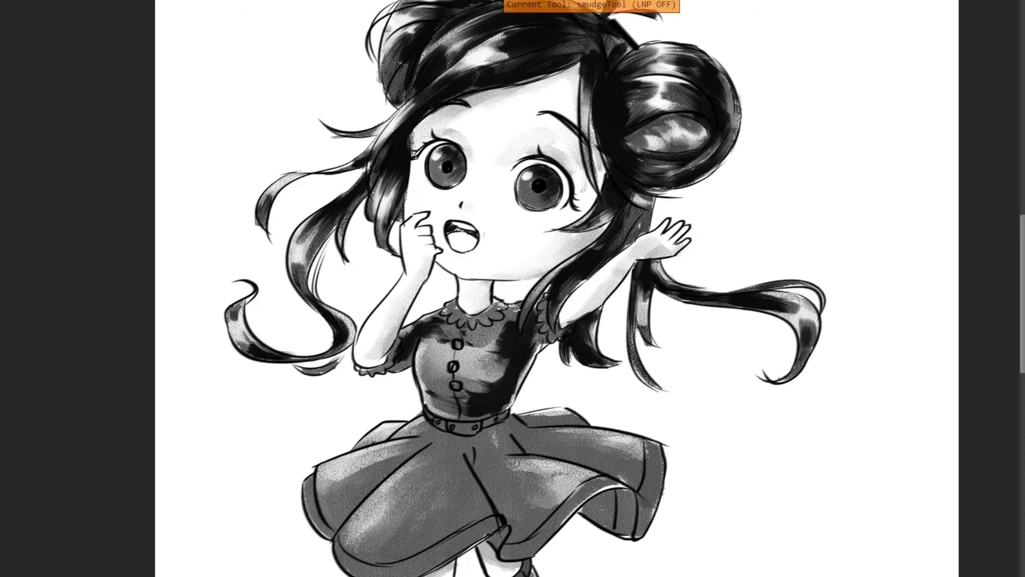
key("ctrl+z")
key("ctrl+z")
key("ctrl+z")
key("ctrl+z")
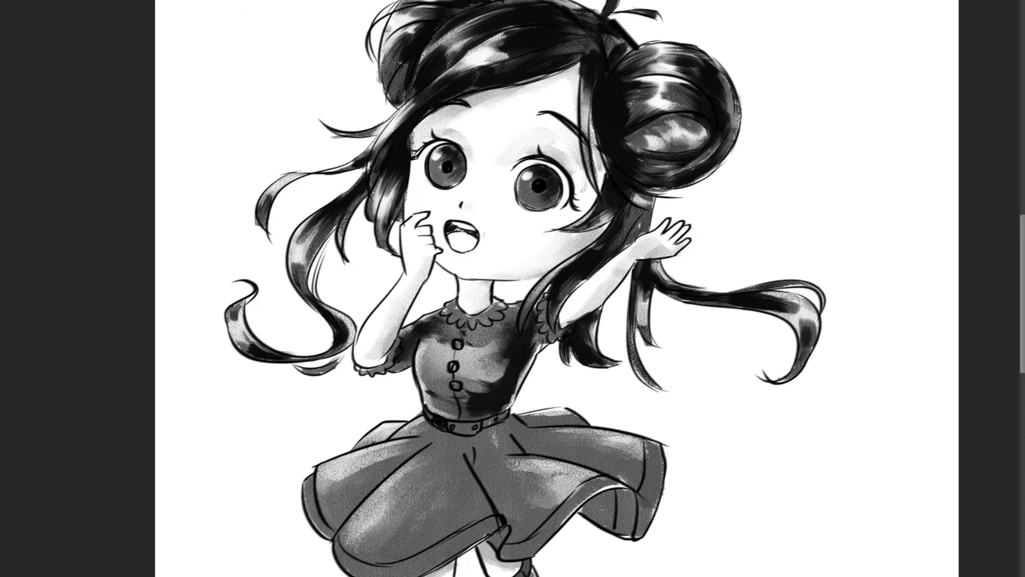
Paint the skirt's hem band black along all its folds, and darken the centre fold below the belt
left_click_drag(470, 470, 491, 409)
mouse_move(483, 475)
left_mouse_down()
mouse_move(400, 523)
mouse_move(355, 483)
left_mouse_up()
left_click_drag(443, 500, 363, 515)
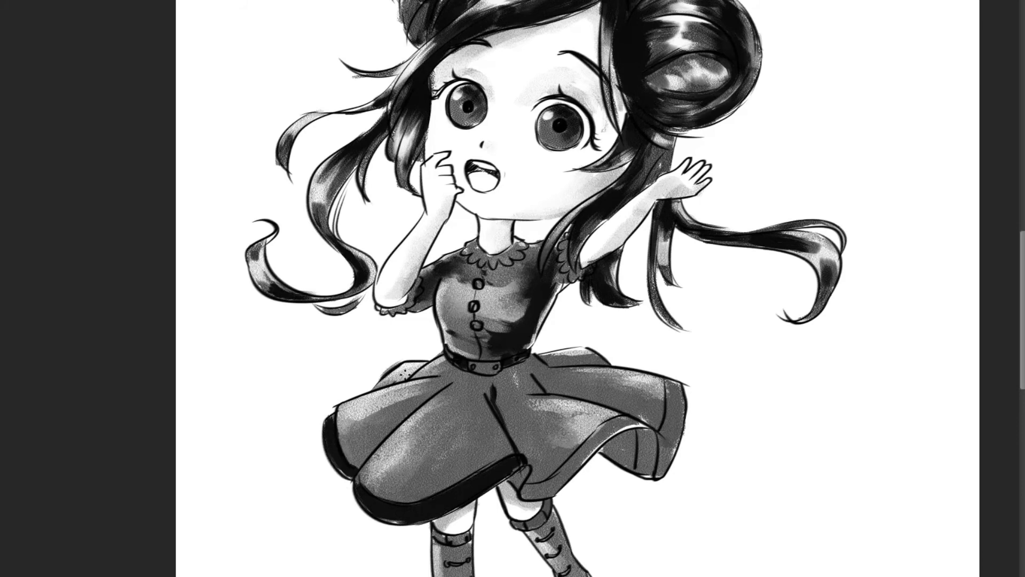
left_click_drag(546, 488, 598, 438)
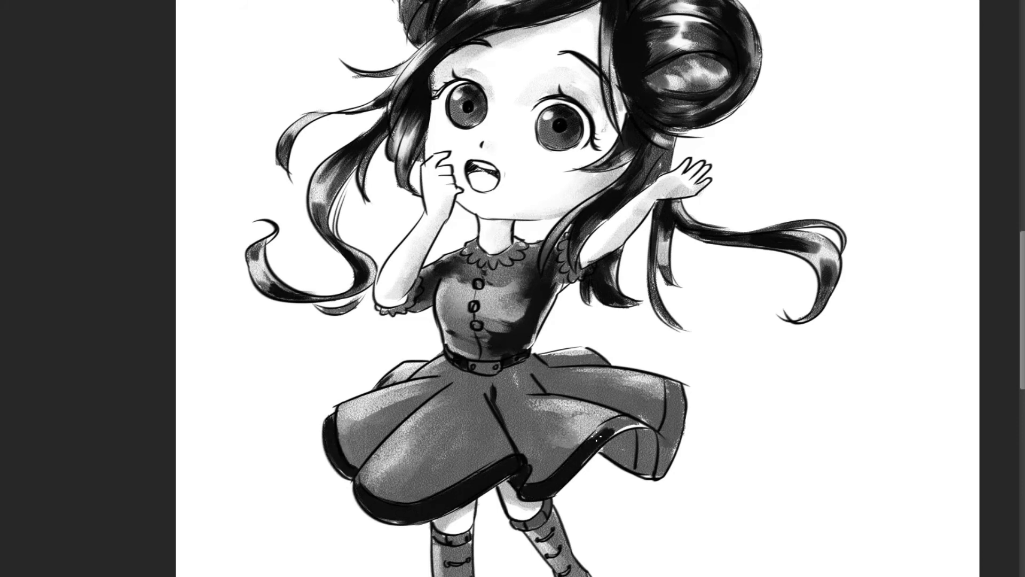
left_click_drag(675, 400, 664, 475)
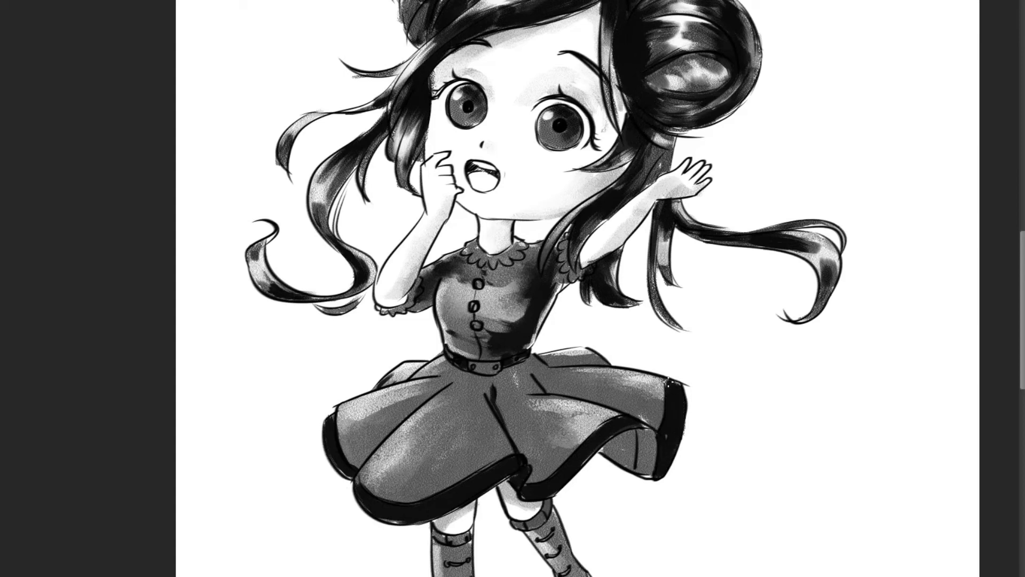
Paint black shadows onto both laced boots
scroll(529, 516, "down", 3)
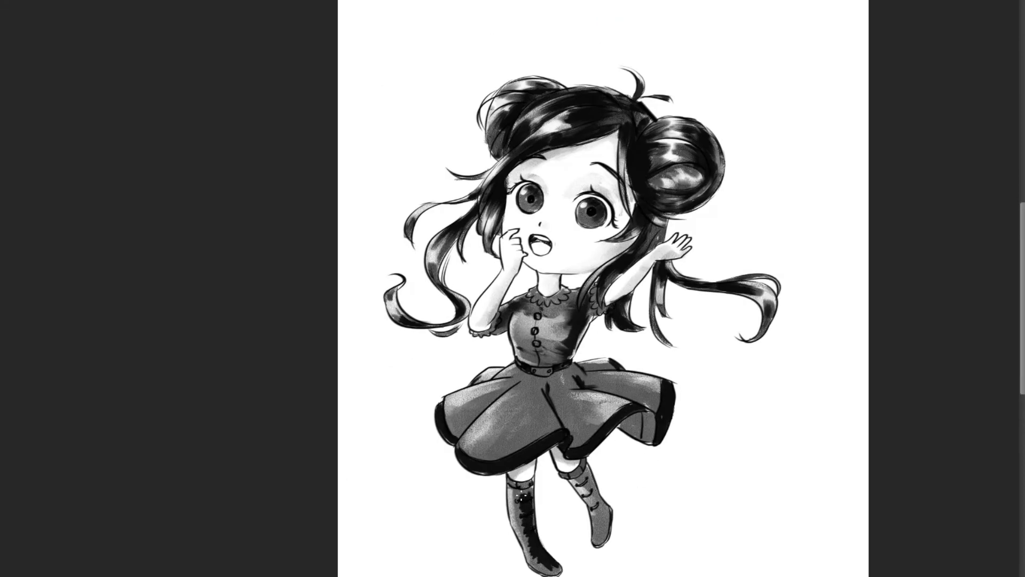
key("b")
key("b")
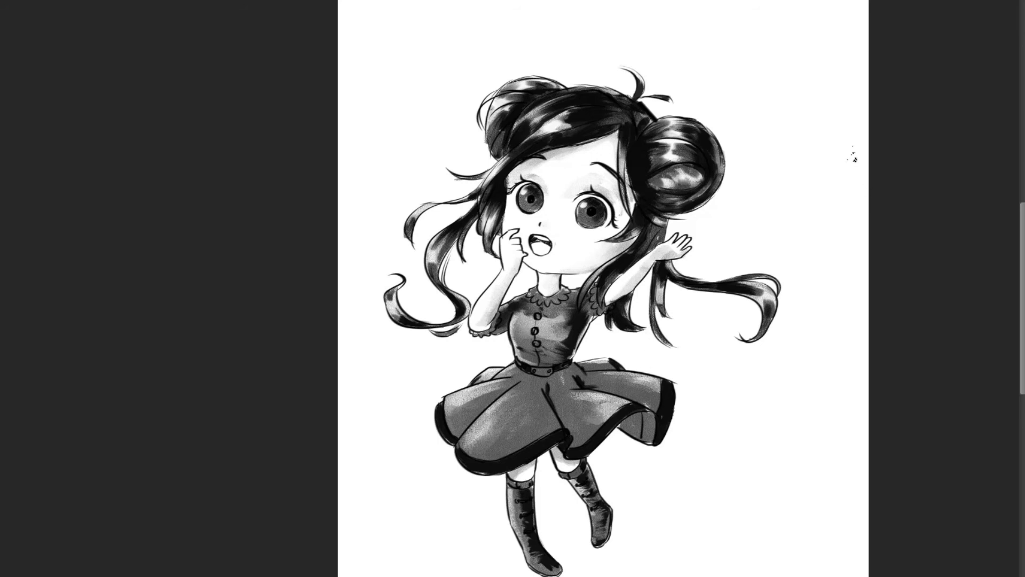
Choose another brush preset and paint thin light highlight streaks across the fringe, the crown and both hair buns
scroll(509, 411, "up", 3)
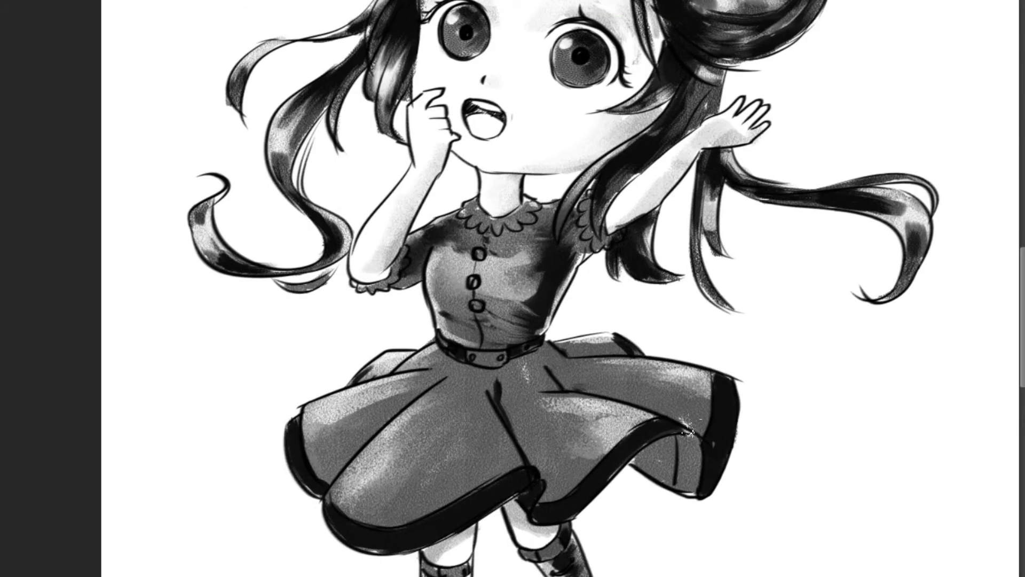
scroll(636, 359, "up", 5)
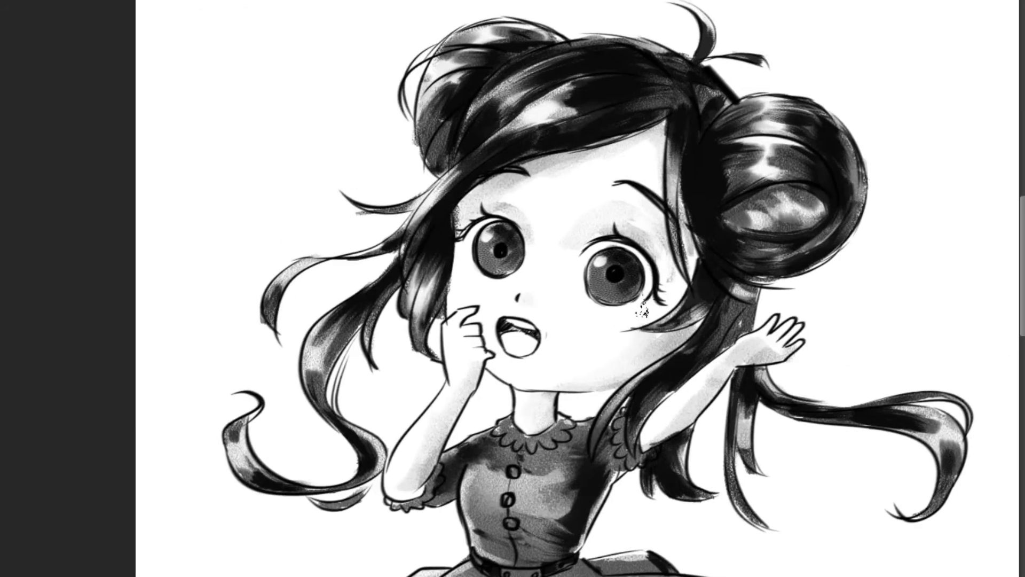
right_click(644, 309)
double_click(850, 377)
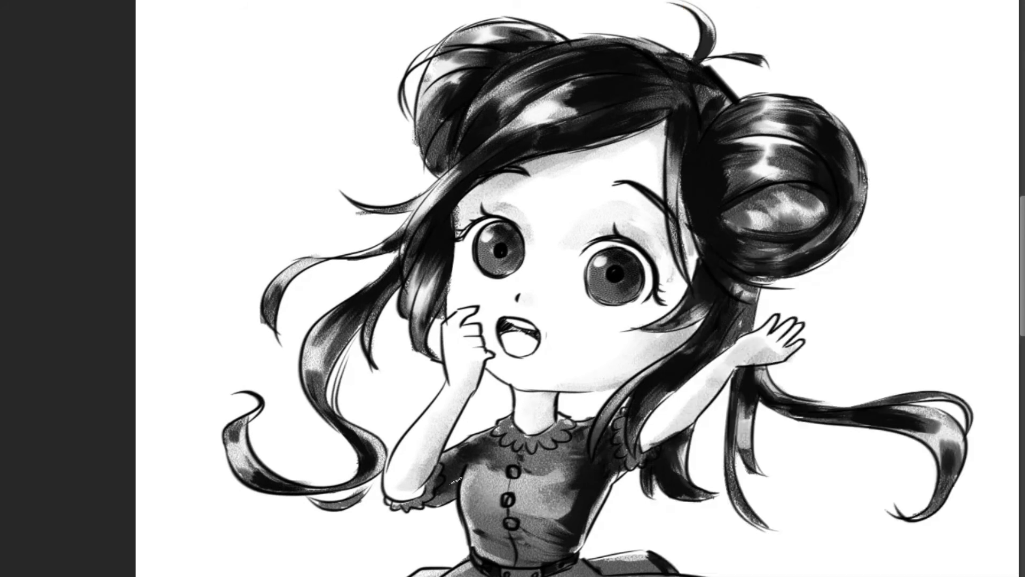
left_click_drag(574, 130, 502, 78)
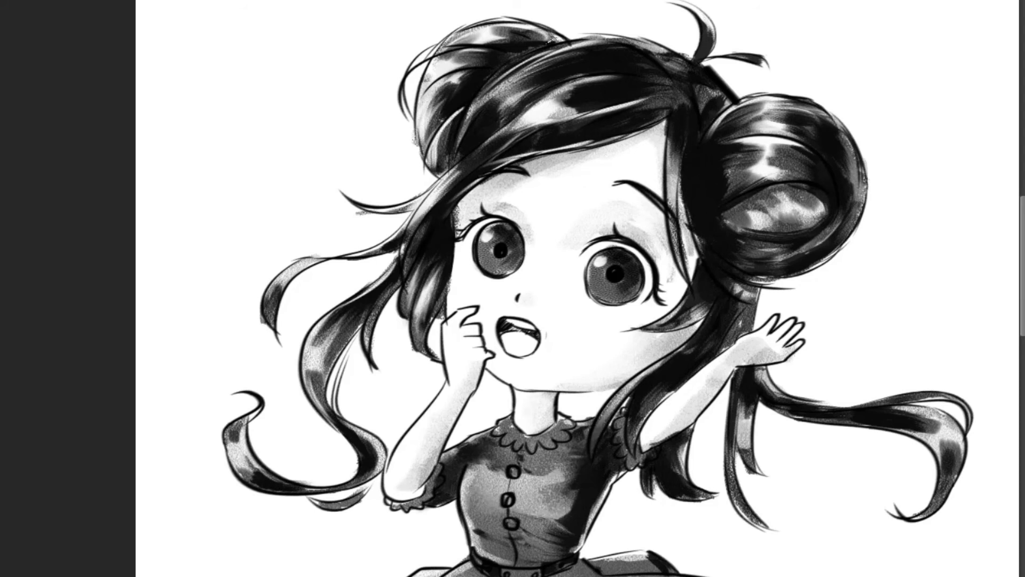
mouse_move(683, 75)
left_mouse_down()
mouse_move(795, 182)
mouse_move(844, 133)
mouse_move(758, 219)
mouse_move(677, 106)
left_mouse_up()
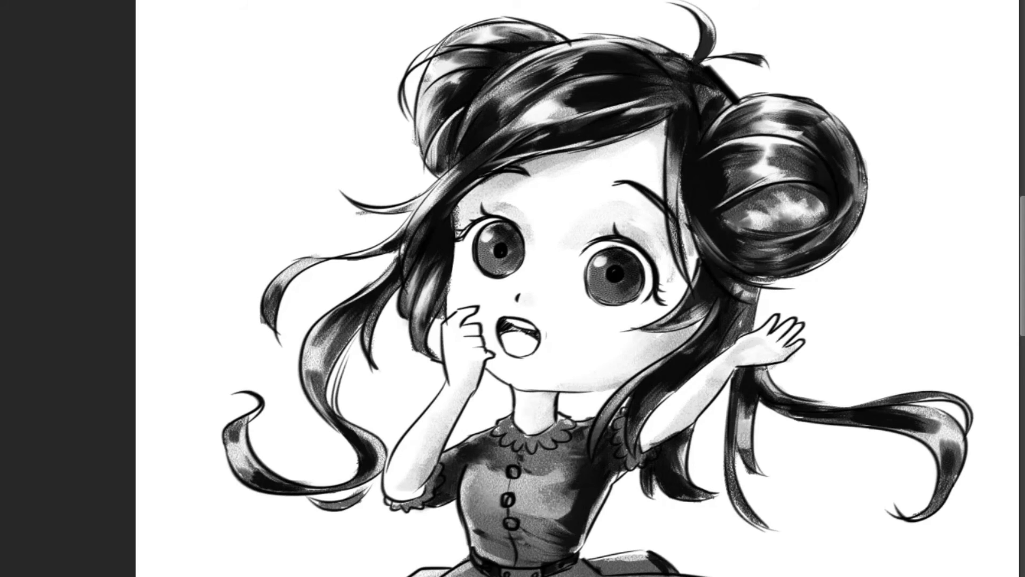
Add thin highlight streaks to the hair locks beside the raised arm and along the right-hand flowing strand
left_click_drag(772, 369, 790, 399)
left_click_drag(670, 374, 640, 414)
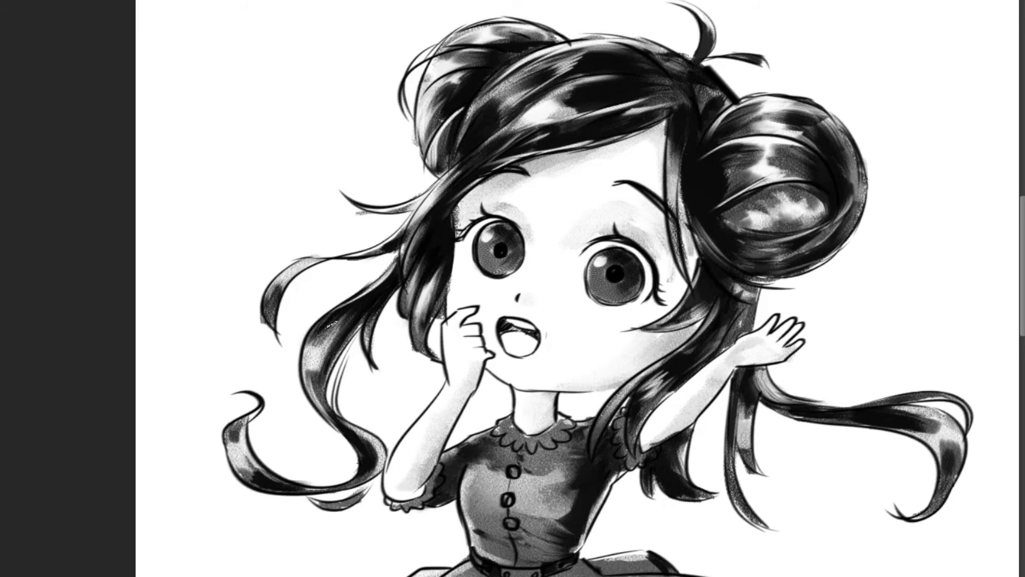
left_click_drag(796, 414, 940, 417)
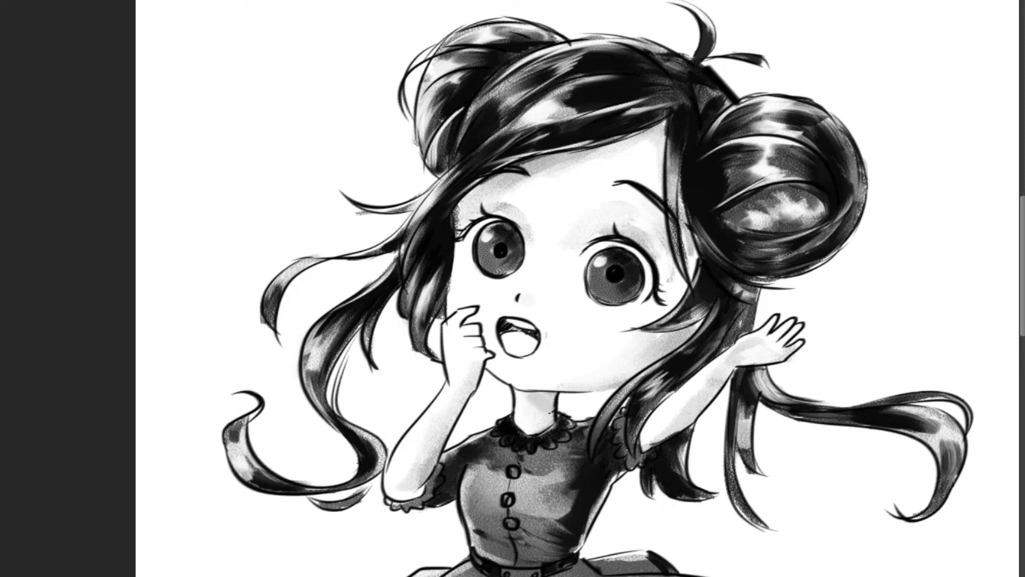
Paint light highlights on the bodice folds, buttons, belt buckle and skirt hem
left_click_drag(470, 504, 534, 517)
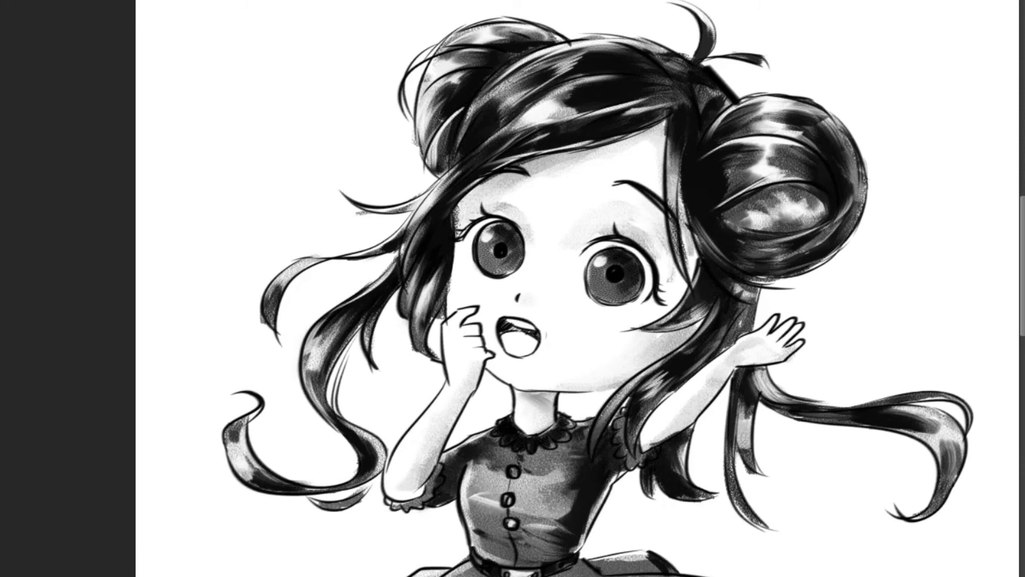
left_click_drag(449, 114, 368, 206)
left_click_drag(513, 473, 469, 276)
Touch up the soft shading along both of the girl's raised arms
left_click_drag(374, 291, 401, 217)
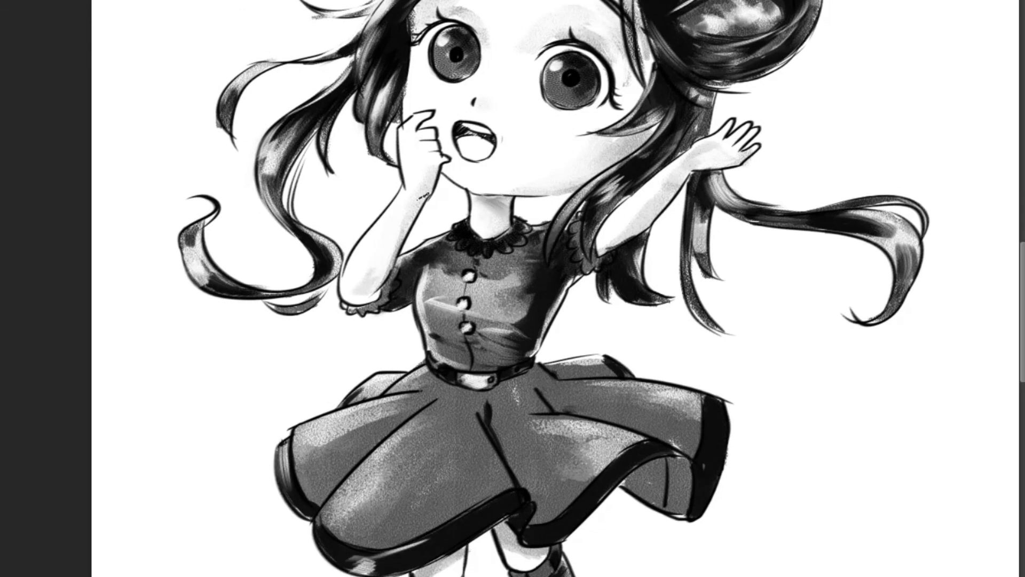
left_click_drag(704, 150, 641, 219)
left_click_drag(667, 187, 609, 246)
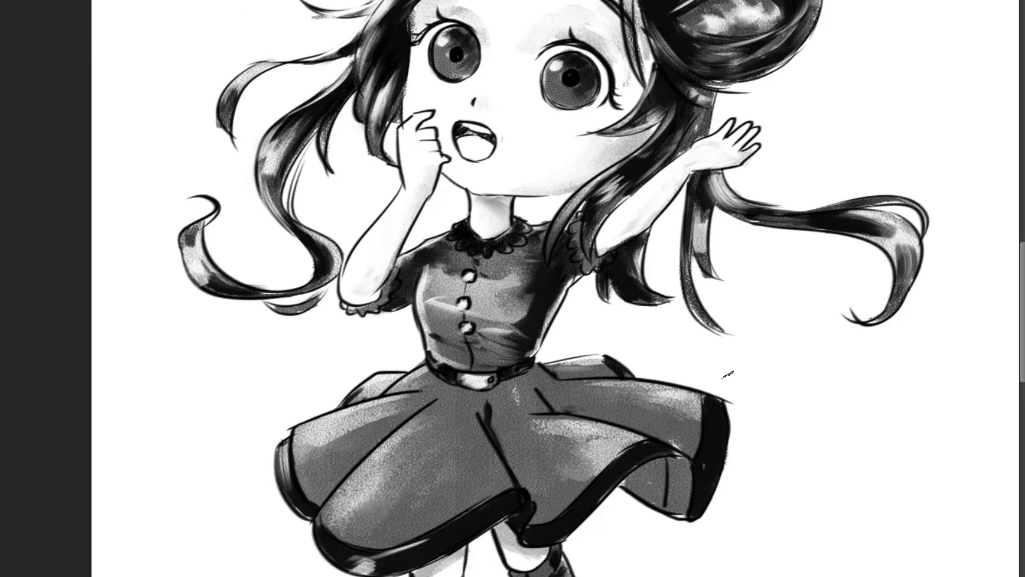
scroll(767, 352, "down", 3)
scroll(822, 464, "down", 1)
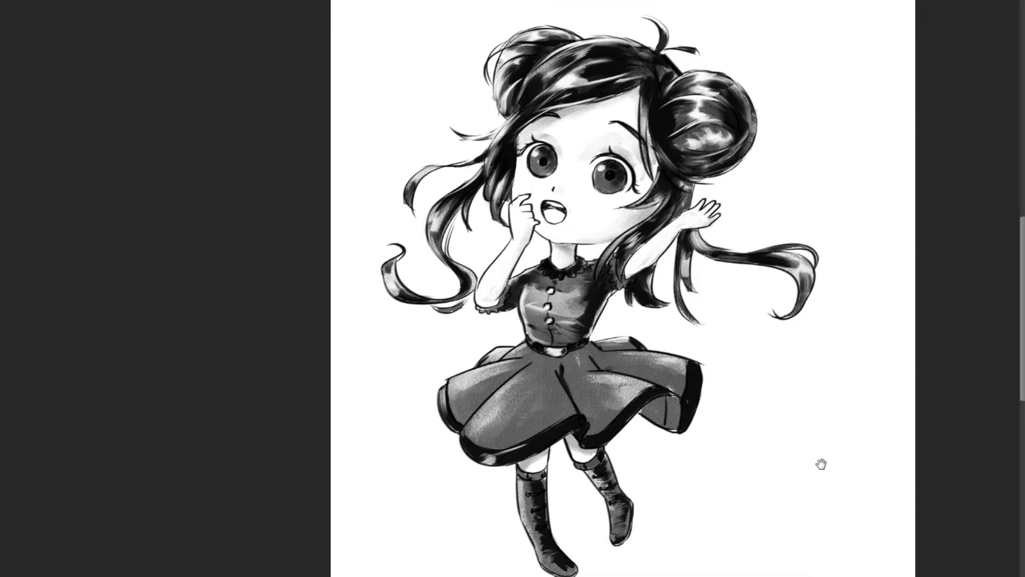
scroll(696, 103, "up", 2)
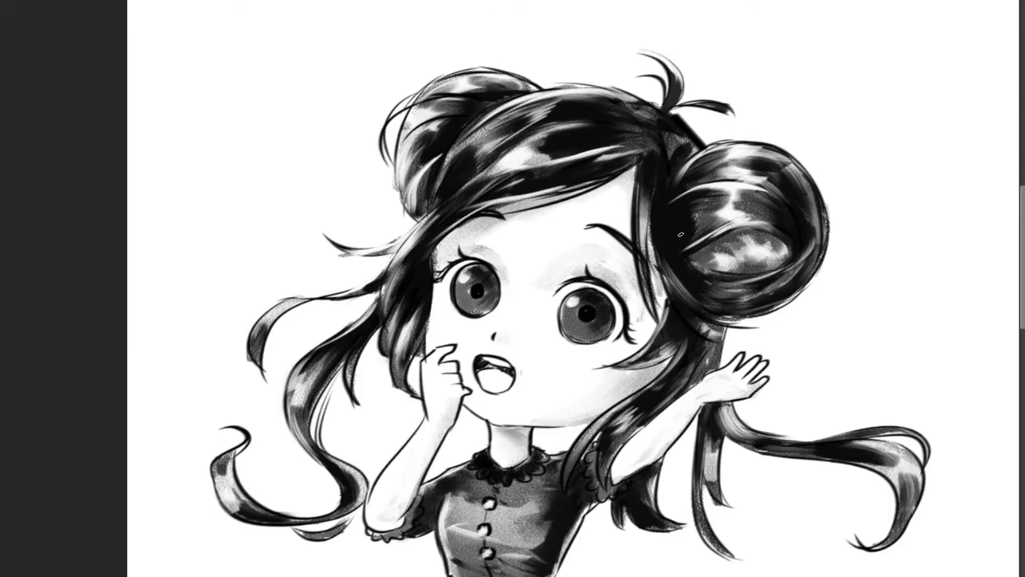
Draw thin dark strands along the flowing lock beyond the waving hand, its curled tips and the hair below the raised arm
left_click_drag(639, 388, 580, 278)
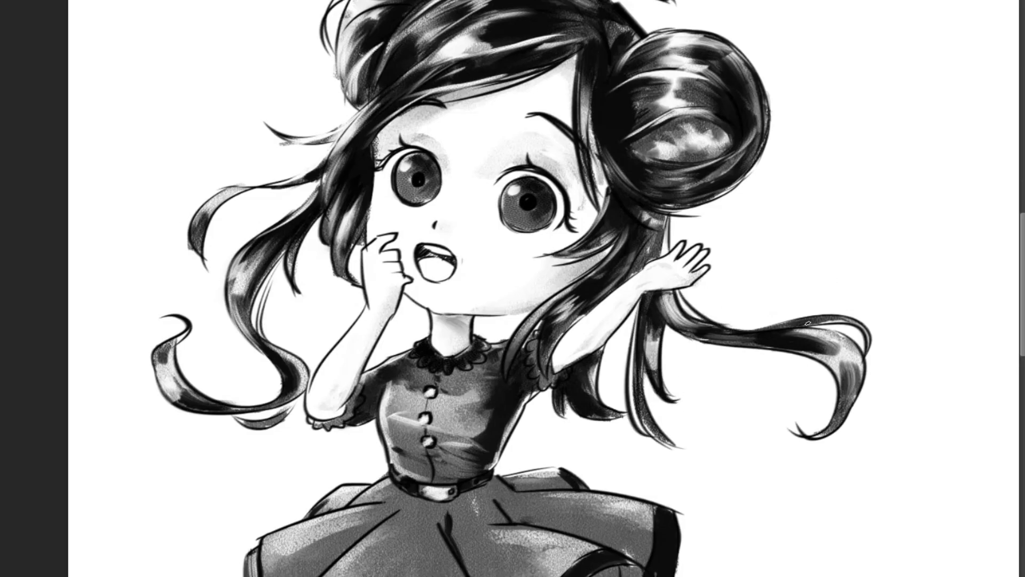
left_click_drag(693, 339, 899, 341)
left_click_drag(860, 406, 840, 384)
left_click_drag(881, 315, 907, 347)
left_click_drag(597, 346, 634, 412)
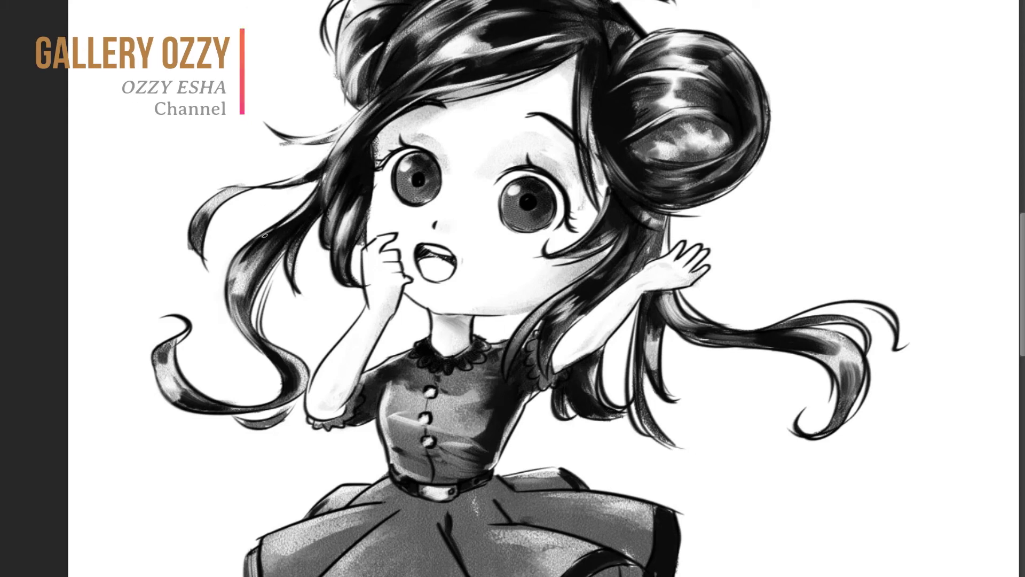
Outline the loose hair locks on the side of the hand held to the mouth with thin dark strands and curled tips
mouse_move(220, 284)
left_mouse_down()
mouse_move(267, 395)
mouse_move(168, 358)
mouse_move(153, 331)
left_mouse_up()
mouse_move(291, 185)
left_mouse_down()
mouse_move(181, 256)
mouse_move(192, 267)
left_mouse_up()
mouse_move(266, 126)
left_mouse_down()
mouse_move(336, 142)
mouse_move(435, 126)
left_mouse_up()
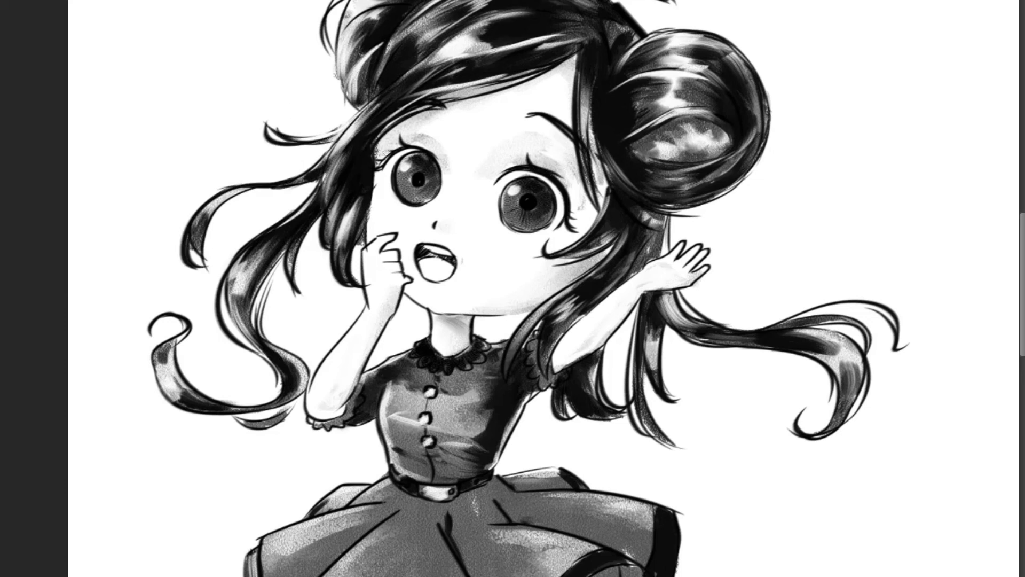
Refine the dark details in the irises and deepen the shading over the skirt folds with a soft elliptical brush
scroll(490, 380, "down", 3)
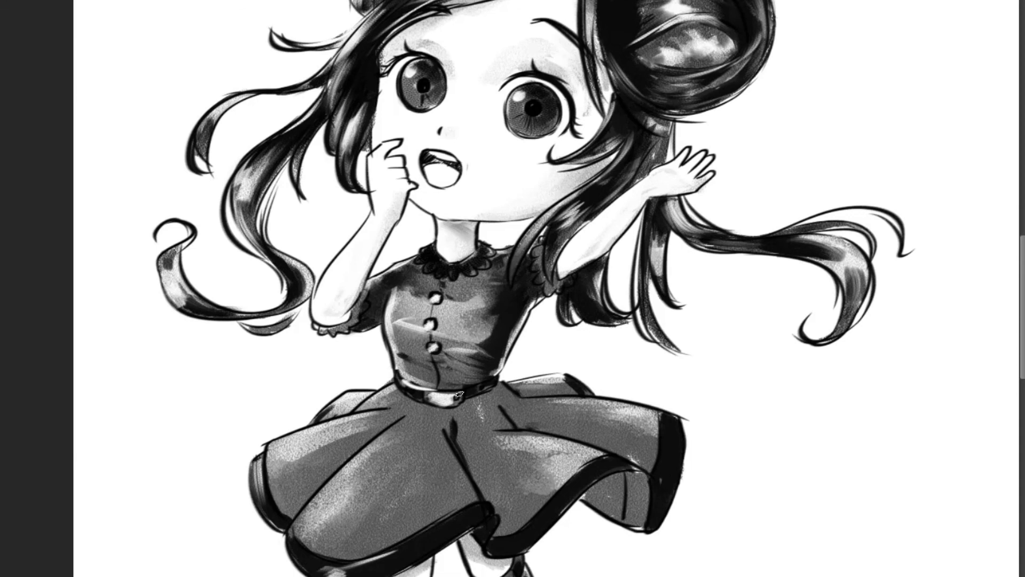
left_click_drag(459, 394, 438, 340)
left_click_drag(361, 137, 434, 291)
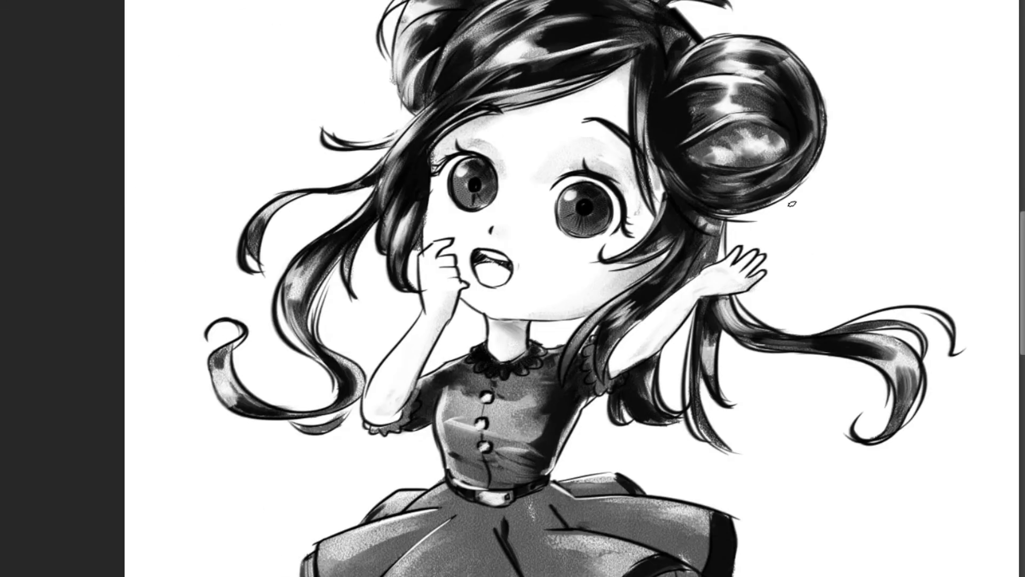
scroll(792, 203, "down", 3)
scroll(976, 465, "down", 2)
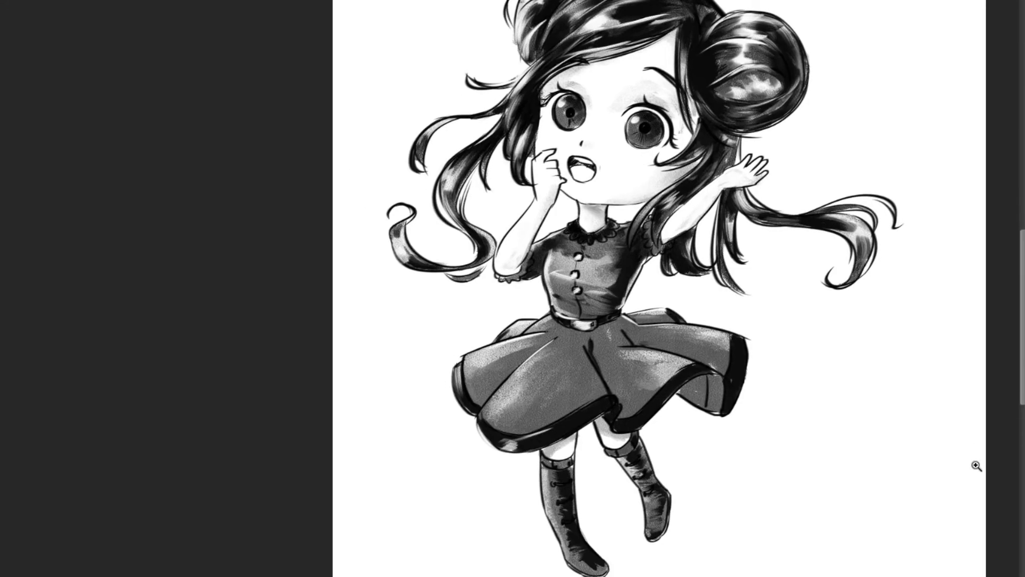
right_click(685, 242)
key("Escape")
mouse_move(598, 356)
left_mouse_down()
mouse_move(625, 395)
mouse_move(689, 337)
mouse_move(589, 343)
mouse_move(569, 469)
mouse_move(641, 475)
mouse_move(635, 384)
mouse_move(556, 368)
mouse_move(512, 402)
left_mouse_up()
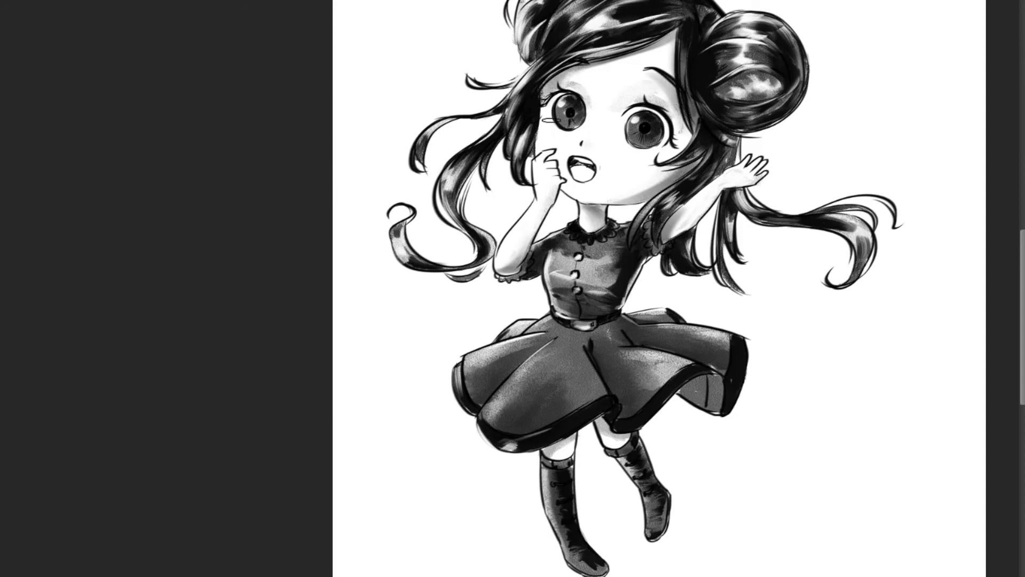
scroll(682, 188, "down", 2)
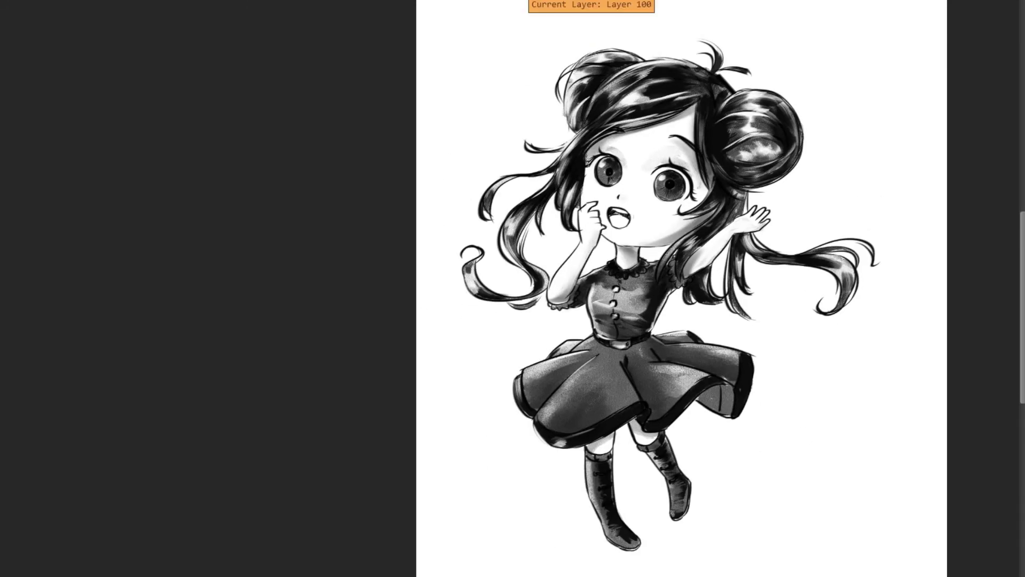
Choose a brush preset for the ground lines, try it out beside the boots and undo the trial strokes
left_click_drag(737, 334, 715, 287)
right_click(678, 244)
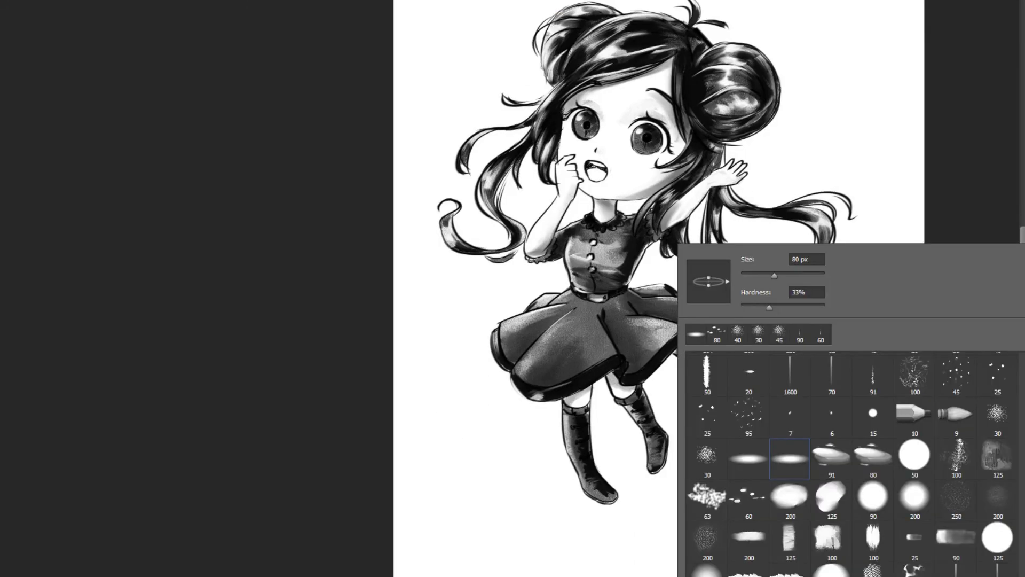
double_click(959, 405)
key("ctrl+z")
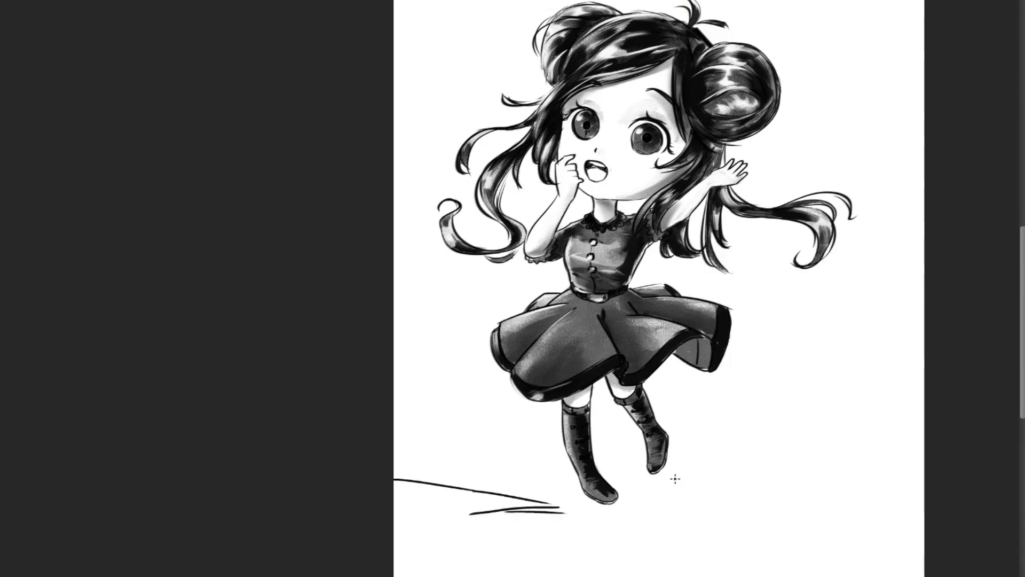
right_click(674, 475)
scroll(801, 427, "down", 5)
left_click(551, 513)
key("ctrl+z")
left_click_drag(396, 489, 613, 518)
key("ctrl+z")
key("ctrl+z")
Draw the black ground contour from the canvas edge to the boots and up the rising slope, with loose lines beneath it
left_click_drag(397, 475, 613, 502)
mouse_move(619, 491)
left_mouse_down()
mouse_move(755, 470)
mouse_move(790, 475)
left_mouse_up()
left_click_drag(747, 507, 832, 473)
left_click_drag(828, 504, 630, 540)
left_click_drag(704, 505, 664, 528)
left_click_drag(587, 518, 507, 547)
left_click_drag(568, 561, 464, 565)
Add dark sketch strokes and hatching for rocks and terrain folds around the boots and across the foreground
left_click_drag(742, 475, 867, 452)
left_click_drag(699, 536, 838, 512)
left_click_drag(796, 499, 846, 481)
left_click_drag(449, 497, 521, 544)
left_click_drag(443, 539, 536, 567)
left_click_drag(742, 524, 640, 542)
left_click_drag(628, 523, 566, 528)
left_click_drag(587, 491, 557, 505)
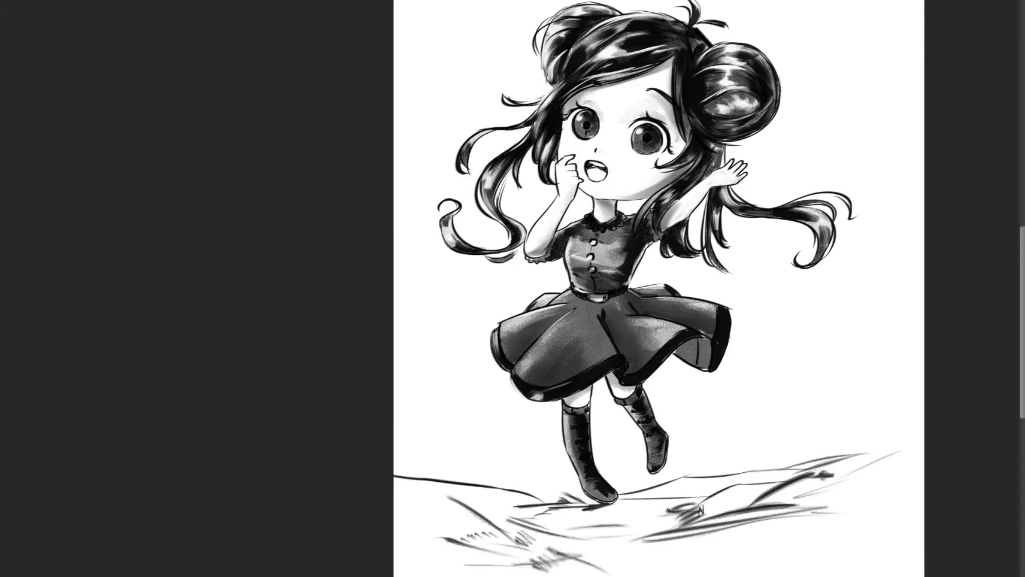
Choose another brush preset and lay mid-grey shading across the slope, under the boots and over the foreground ground
right_click(713, 244)
scroll(854, 470, "down", 5)
key("Return")
left_click_drag(790, 475, 657, 523)
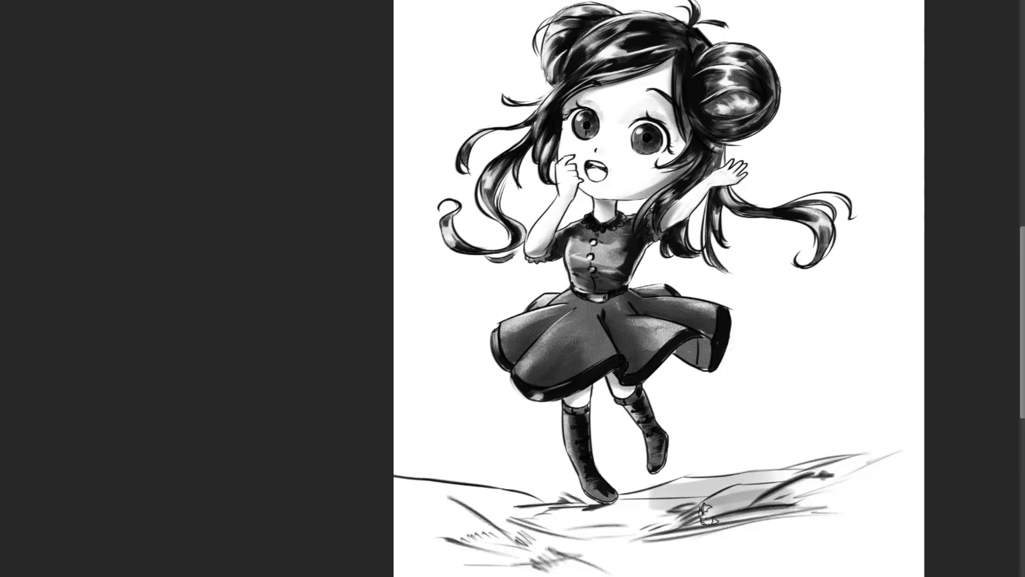
left_click_drag(758, 502, 614, 545)
left_click_drag(635, 494, 400, 533)
left_click_drag(785, 496, 523, 550)
left_click_drag(497, 486, 395, 534)
mouse_move(875, 457)
left_mouse_down()
mouse_move(609, 546)
mouse_move(534, 549)
left_mouse_up()
left_click_drag(614, 560, 406, 568)
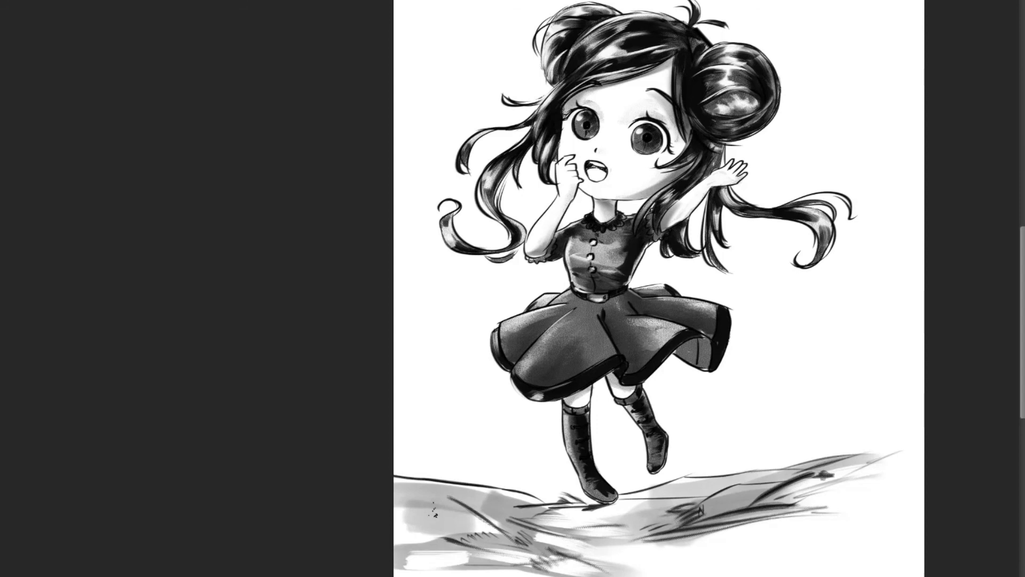
Brush light streaks over the grey ground between the canvas edge and the boots and along the slope
left_click_drag(467, 507, 395, 515)
left_click_drag(782, 496, 627, 536)
left_click_drag(395, 480, 500, 486)
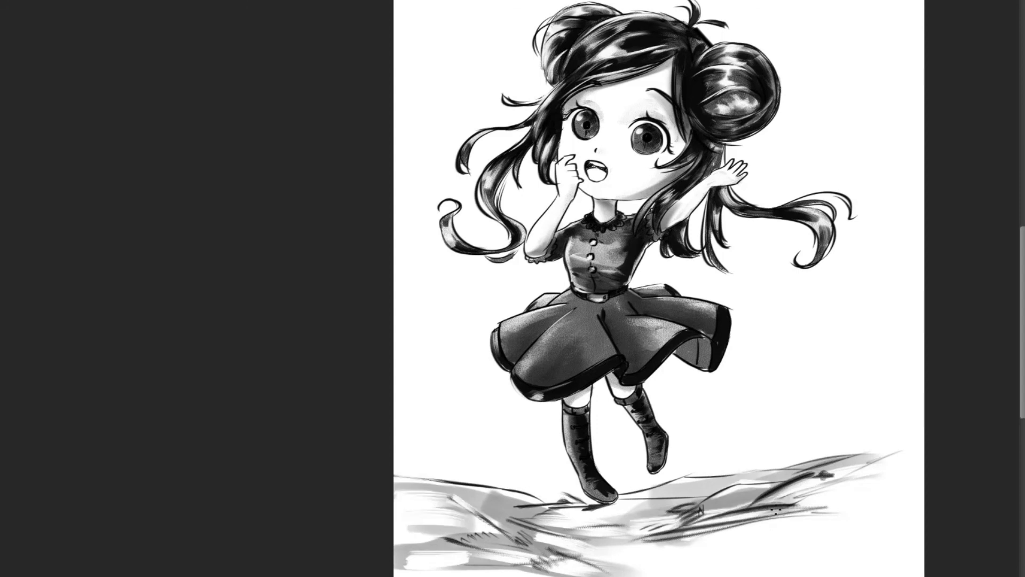
Choose a grass-like brush preset and paint white grass texture along the rising slope and the foreground below the boots
right_click(694, 544)
scroll(854, 481, "down", 5)
left_click(881, 470)
left_click_drag(844, 480, 811, 497)
left_click_drag(876, 459, 785, 502)
left_click_drag(673, 512, 582, 539)
left_click_drag(625, 571, 544, 533)
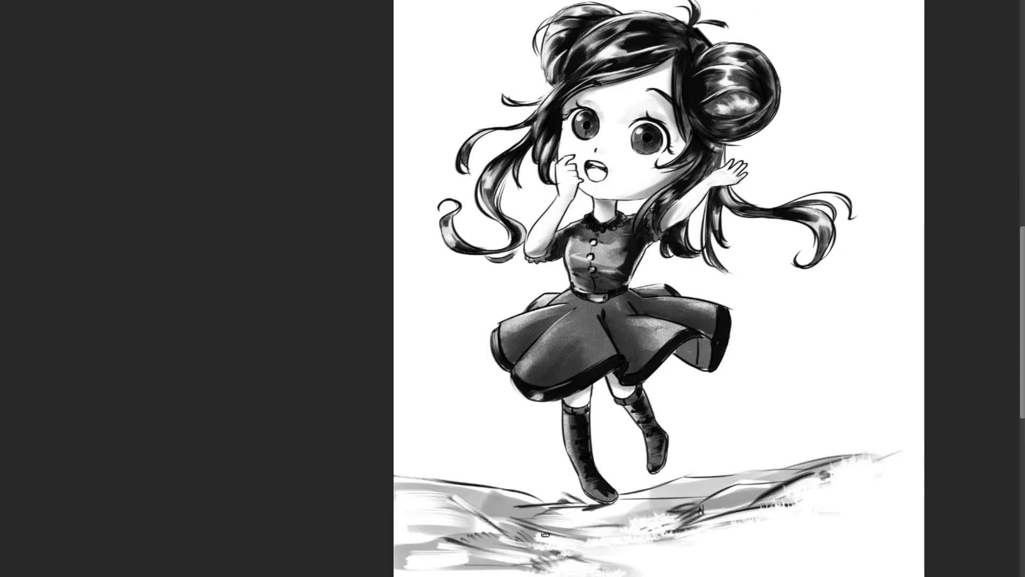
Stamp grey grass tufts across the lower foreground and blend lighter grass texture over the rising slope
left_click_drag(780, 499, 662, 528)
left_click_drag(768, 523, 556, 565)
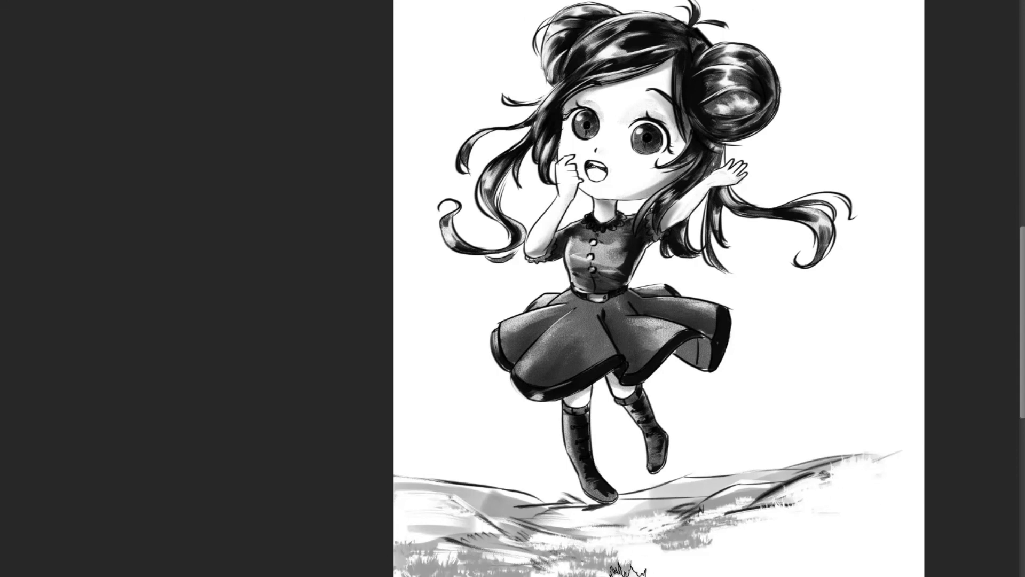
left_click_drag(678, 561, 395, 566)
left_click_drag(827, 485, 715, 534)
left_click_drag(880, 454, 774, 528)
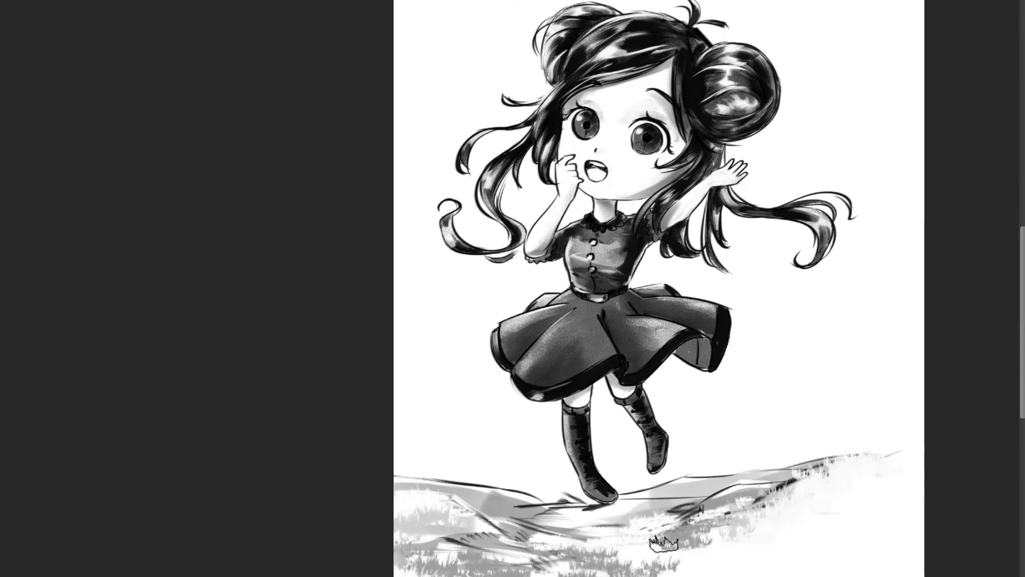